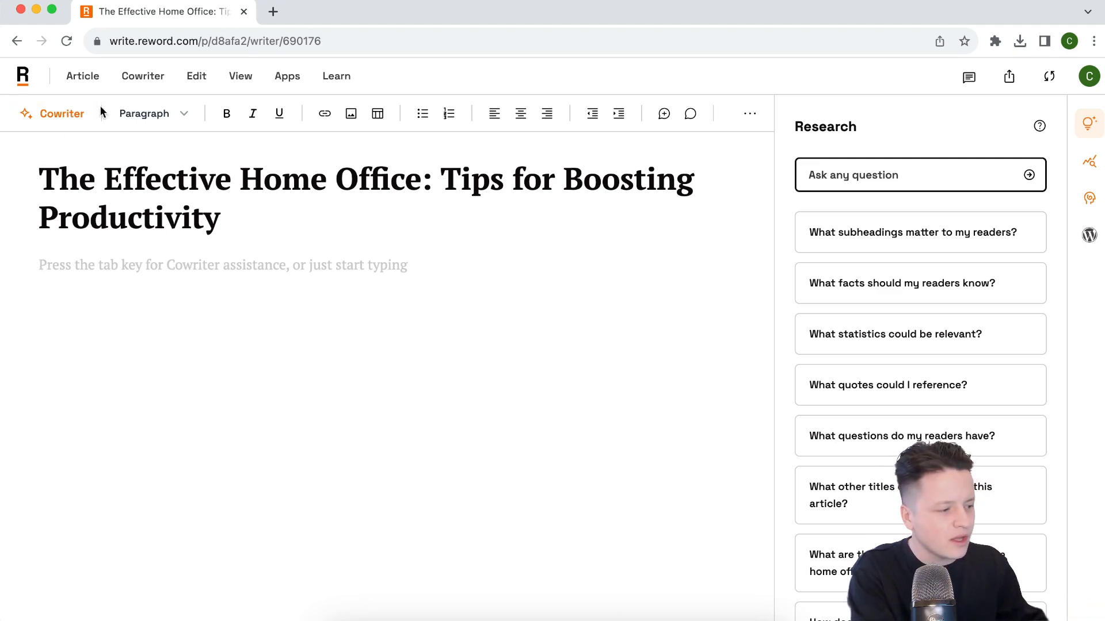
Try the slash block menu on the empty line under the title, then dismiss it
{"action": "left_click", "coordinate": [80, 117]}
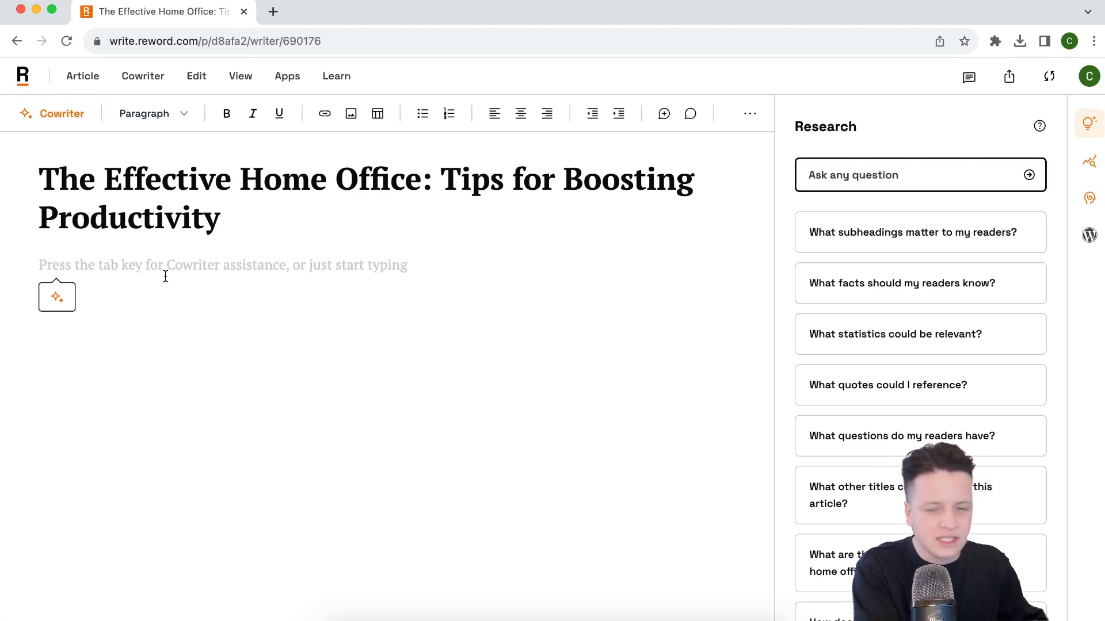
{"action": "type", "text": "/"}
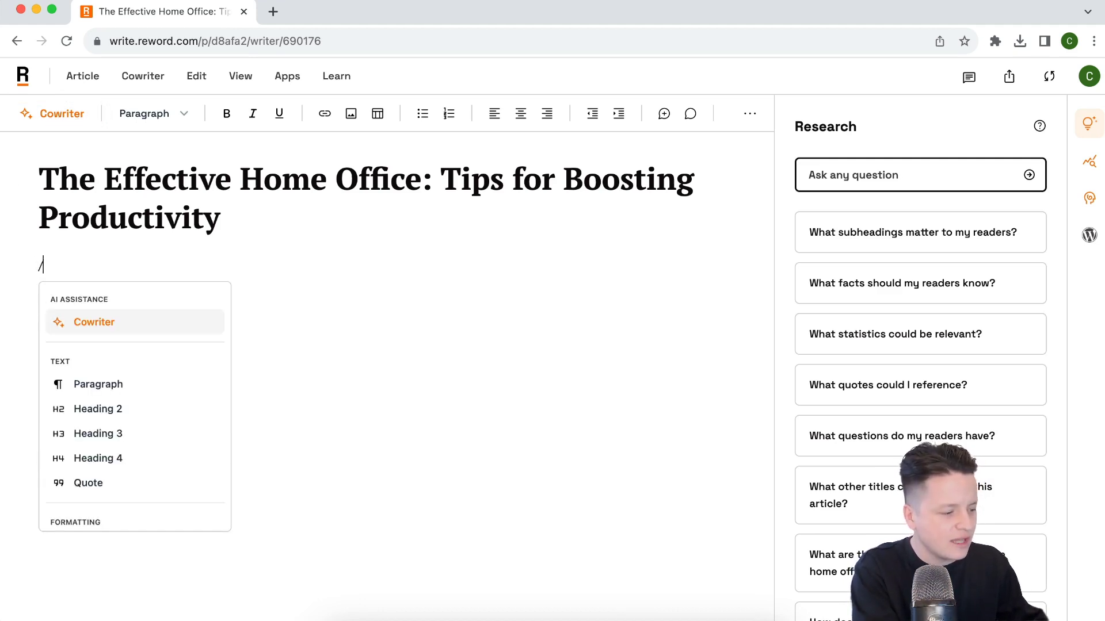
{"action": "key", "text": "Down"}
{"action": "key", "text": "Down"}
{"action": "key", "text": "Up"}
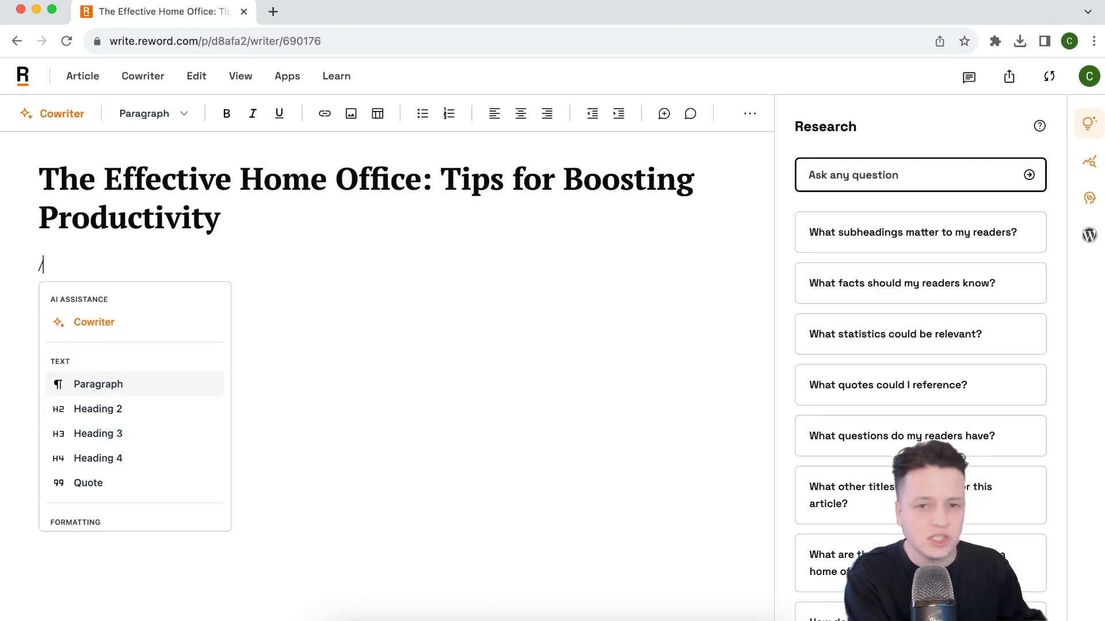
{"action": "key", "text": "Up"}
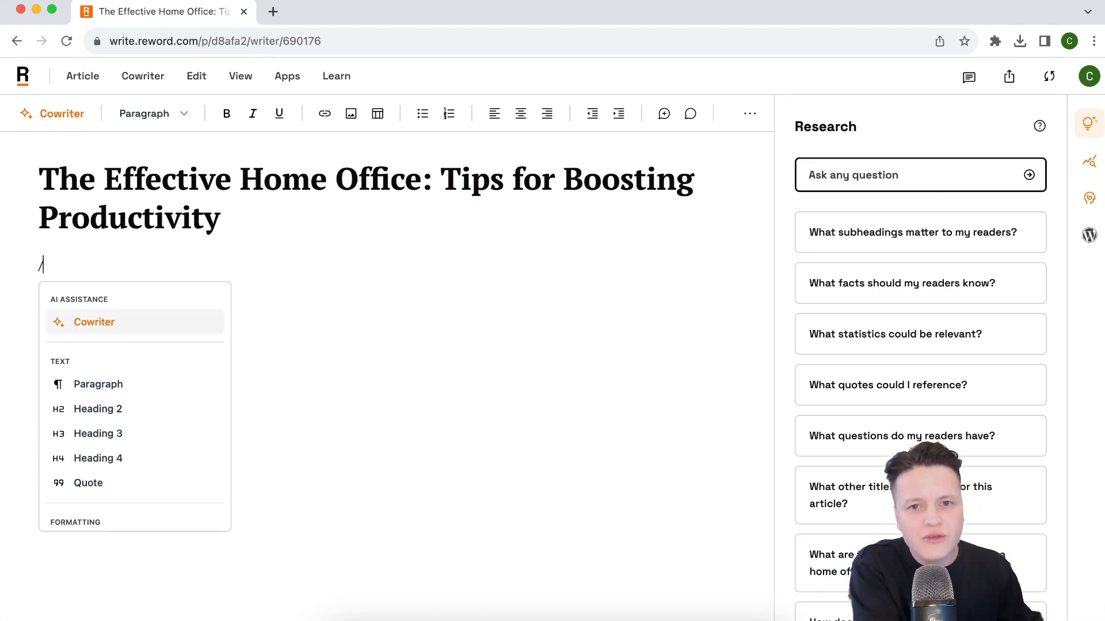
{"action": "key", "text": "BackSpace"}
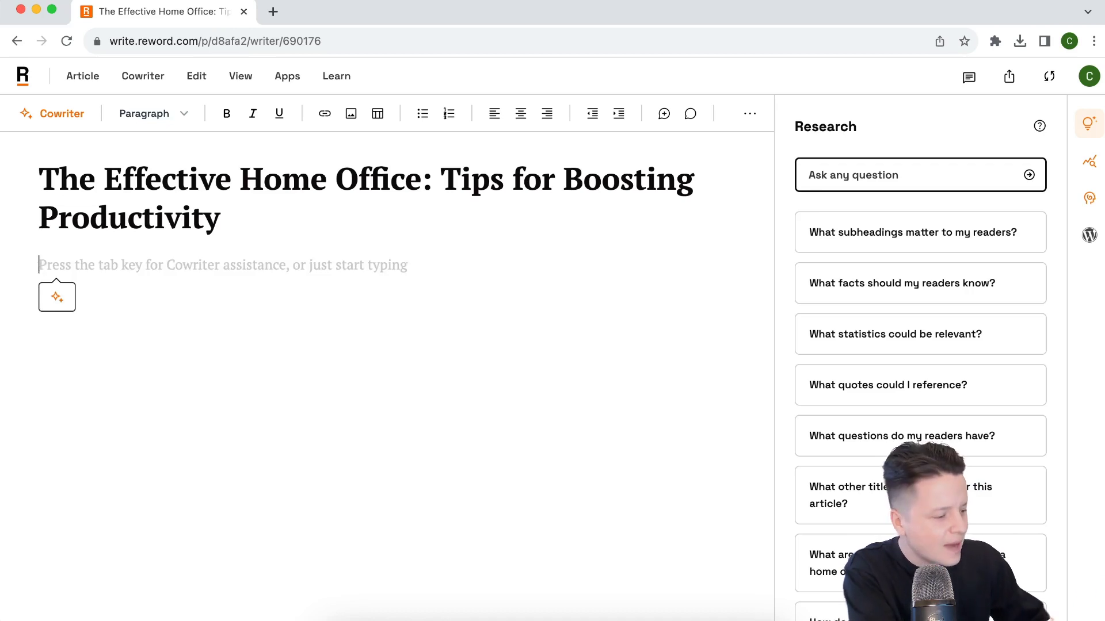
Bring up the Cowriter prompt and its quick prompts, ready for a custom request
{"action": "key", "text": "Tab"}
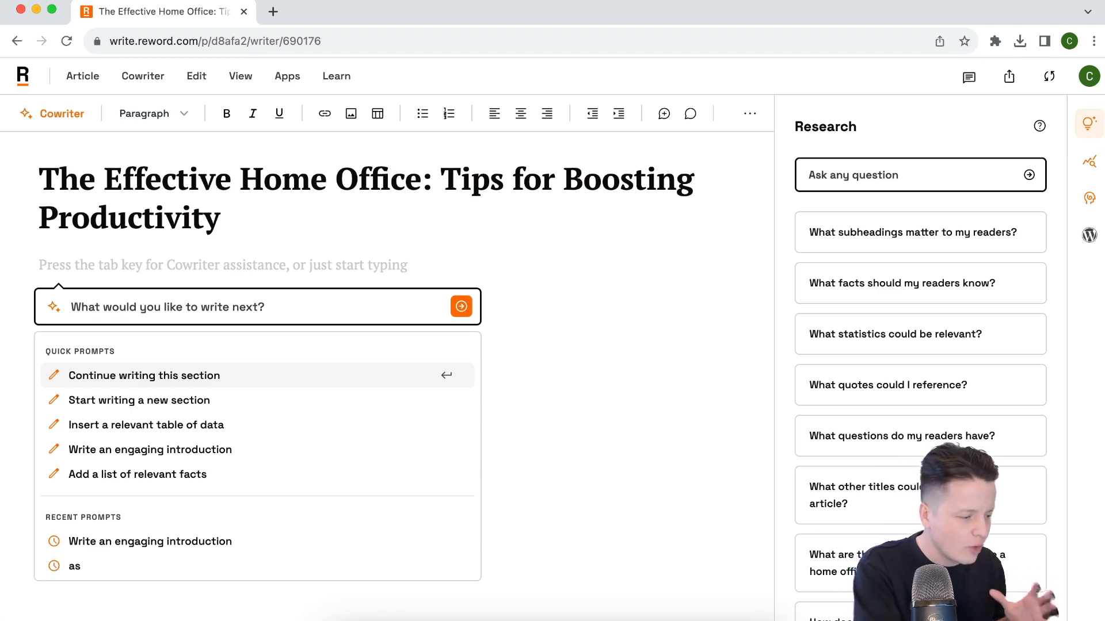
{"action": "scroll", "coordinate": [286, 420], "scroll_direction": "down", "scroll_amount": 2}
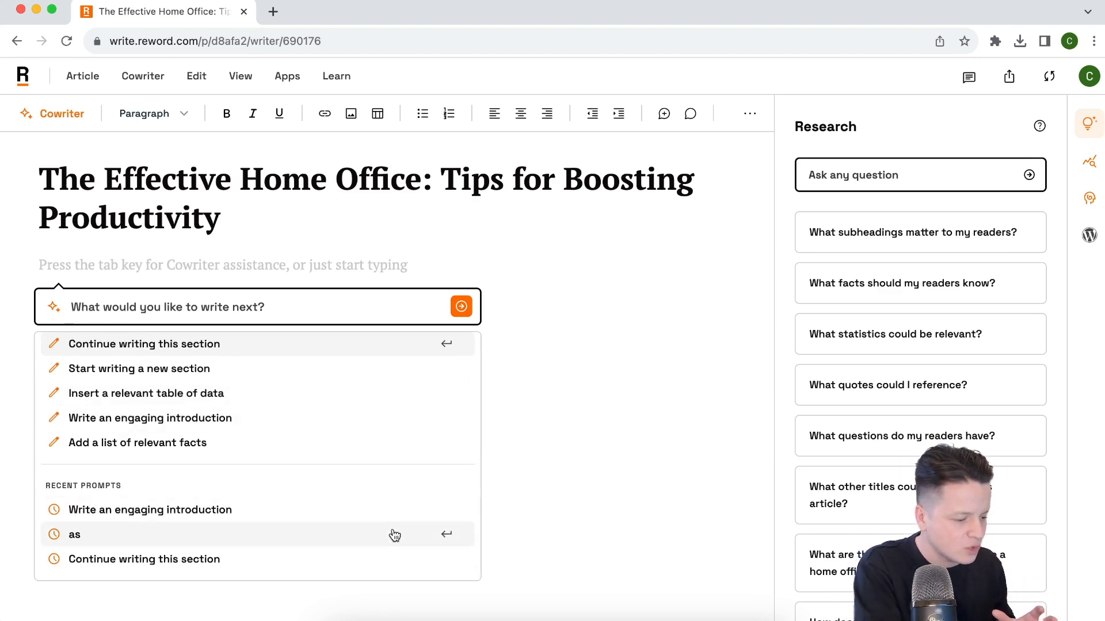
{"action": "scroll", "coordinate": [390, 412], "scroll_direction": "up", "scroll_amount": 2}
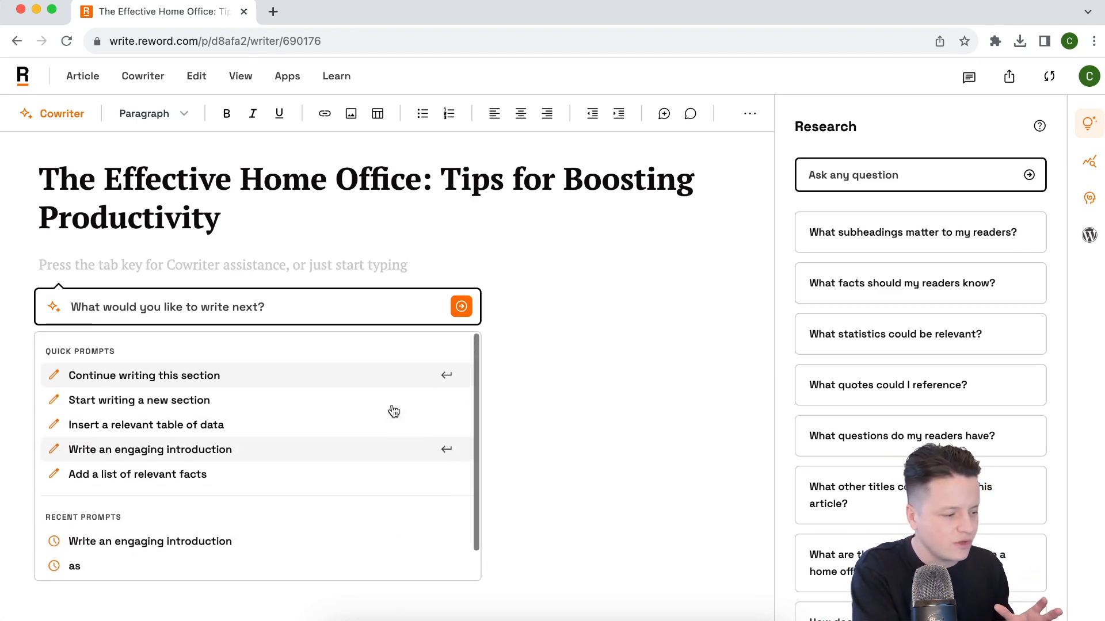
{"action": "left_click", "coordinate": [249, 315]}
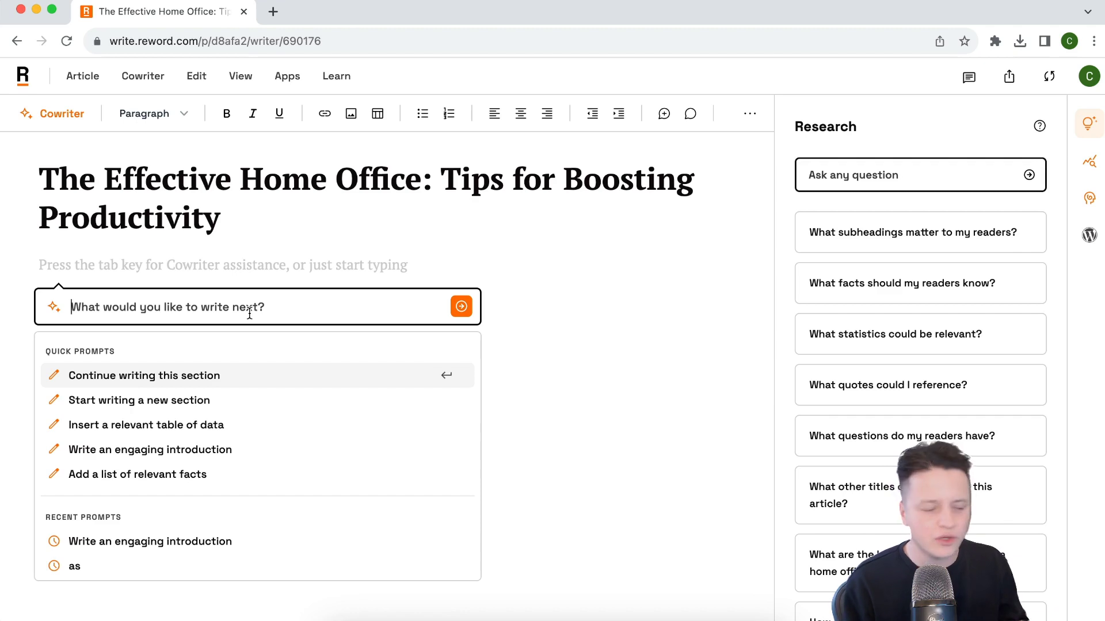
Ask Cowriter to 'Write an introduction that includes a quote and a statistic'
{"action": "type", "text": "Write an in"}
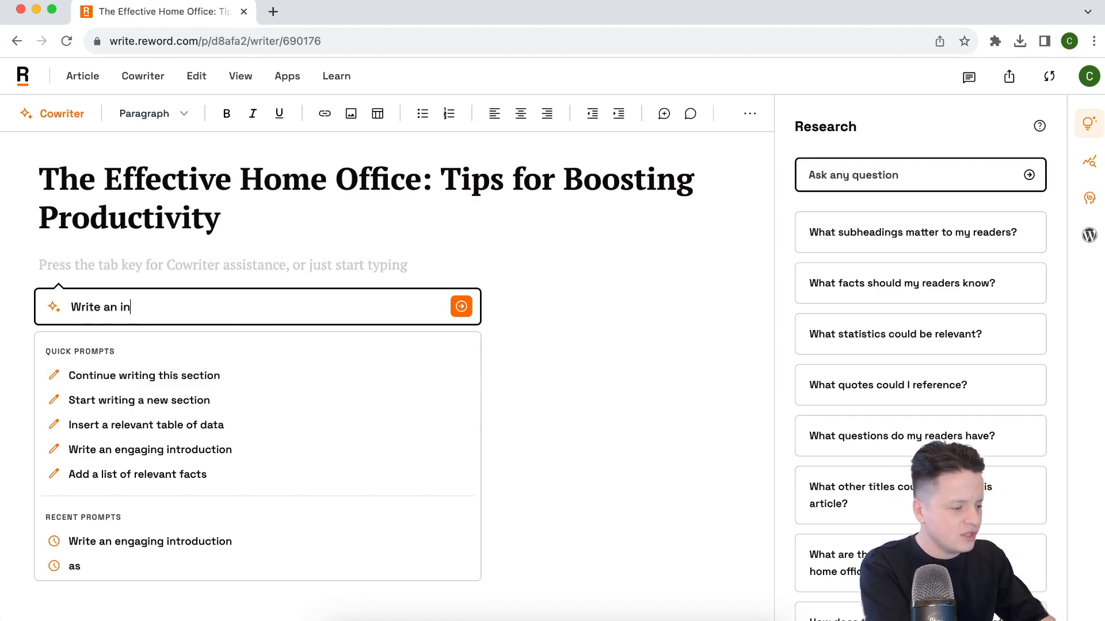
{"action": "type", "text": "troduction that include"}
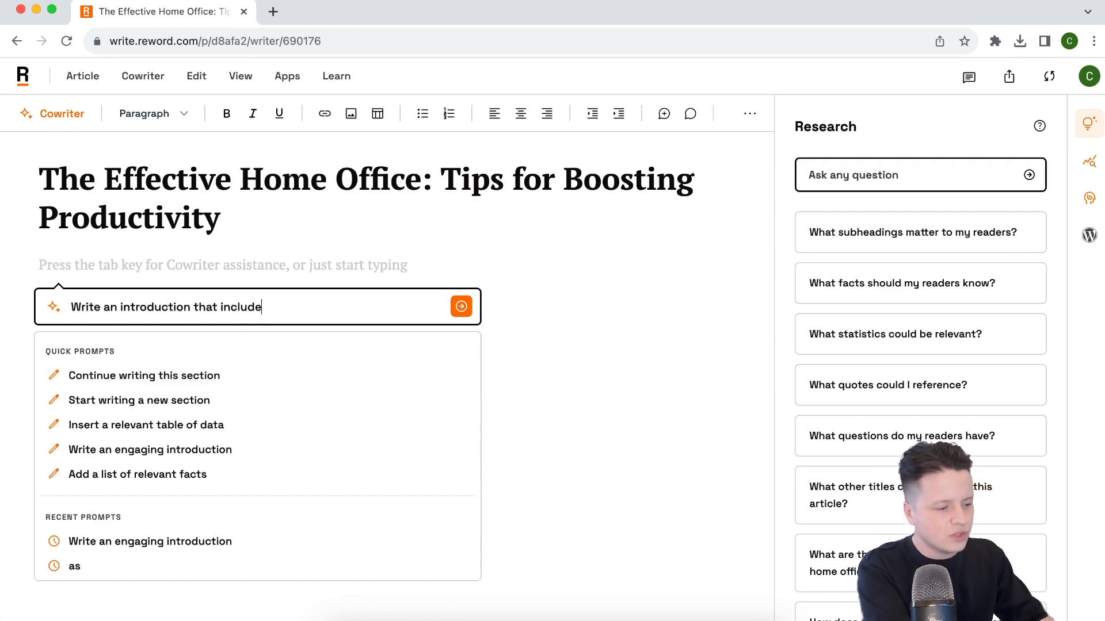
{"action": "type", "text": "s a quote and a statistic"}
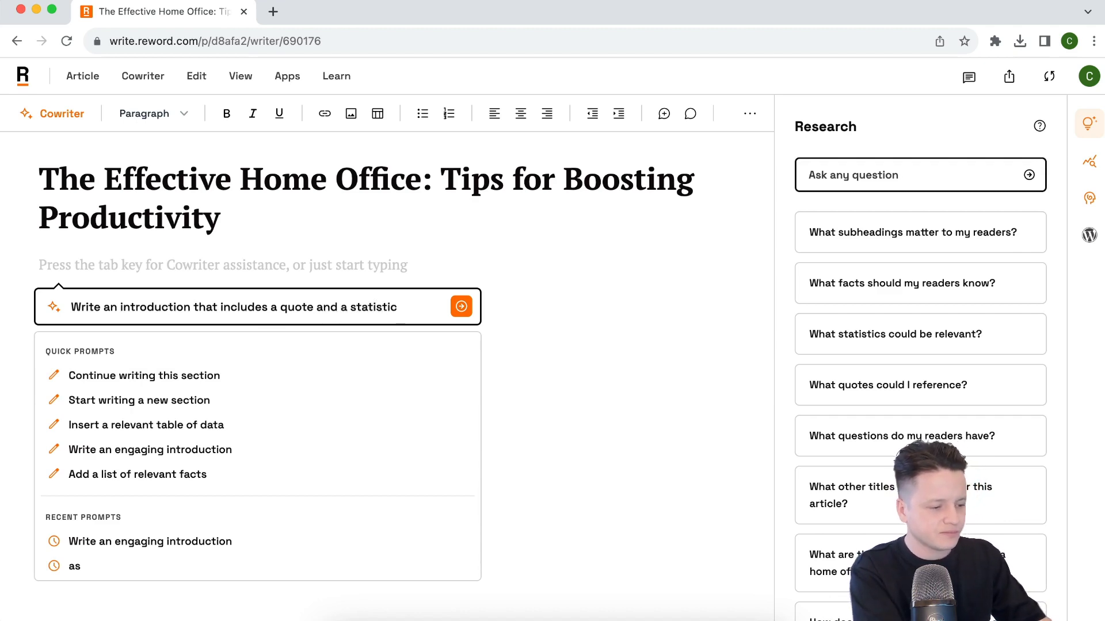
{"action": "key", "text": "Return"}
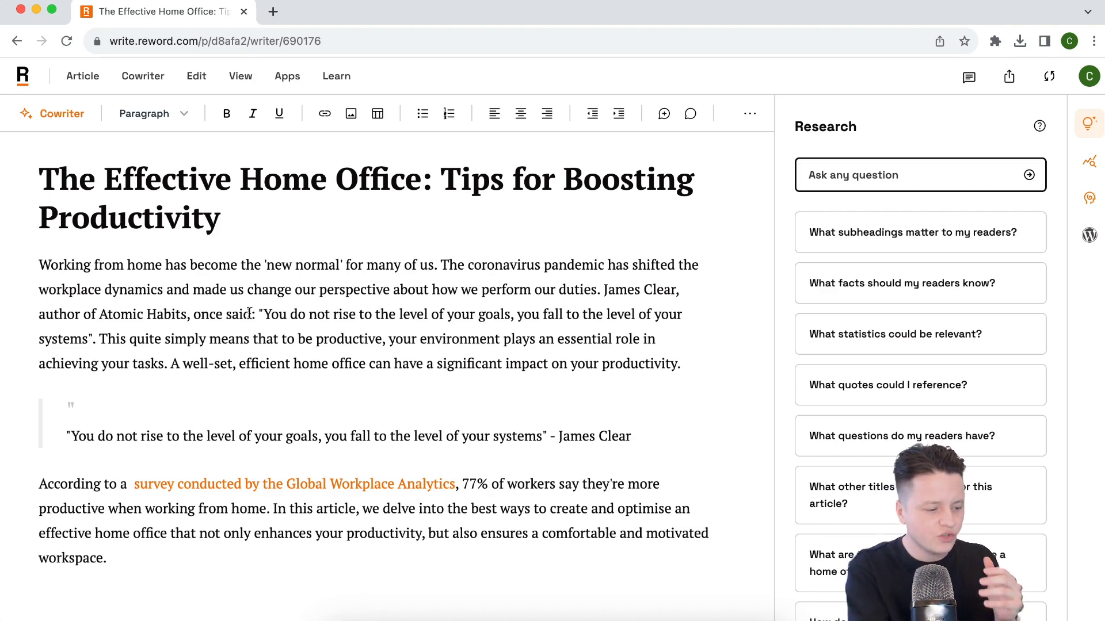
{"action": "scroll", "coordinate": [465, 488], "scroll_direction": "down", "scroll_amount": 2}
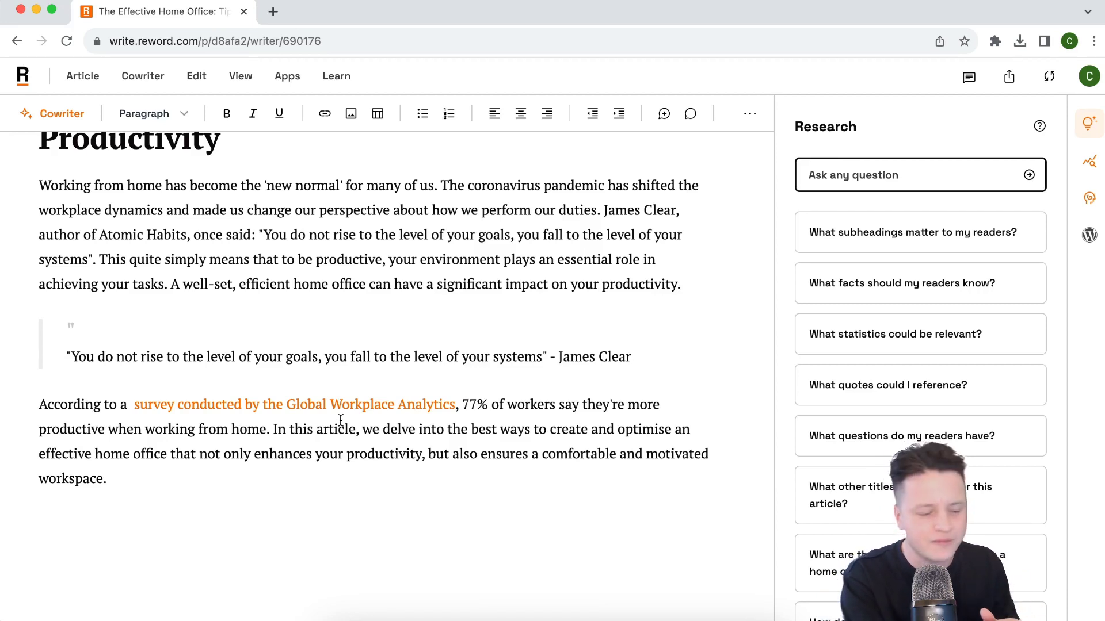
{"action": "scroll", "coordinate": [340, 420], "scroll_direction": "down", "scroll_amount": 2}
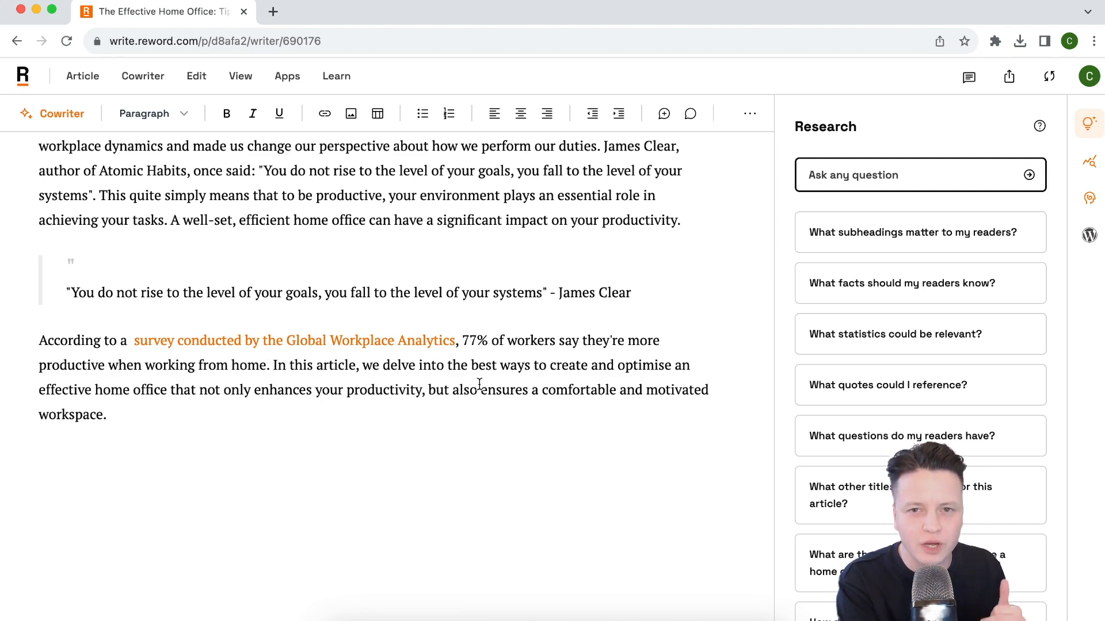
Review the suggested statistics and research questions, then start a new paragraph after the introduction
{"action": "left_click", "coordinate": [928, 337]}
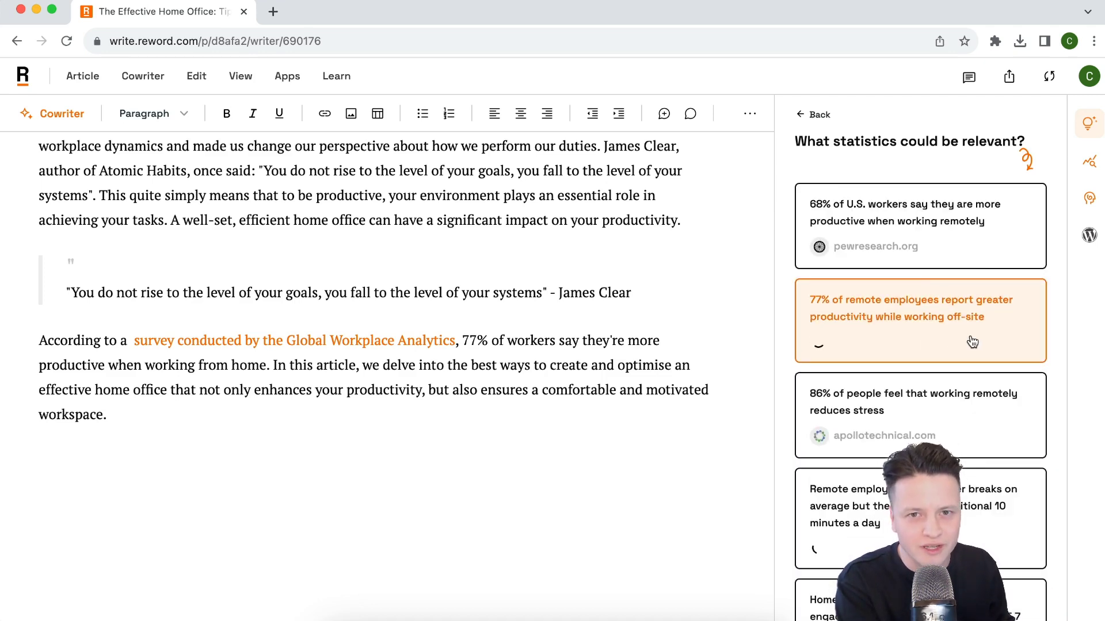
{"action": "left_click", "coordinate": [973, 342]}
{"action": "scroll", "coordinate": [477, 504], "scroll_direction": "down", "scroll_amount": 3}
{"action": "left_click", "coordinate": [318, 415]}
{"action": "key", "text": "Return"}
Insert the suggested subheading 'Ace Remote Work: Best Practices for Working from Home' and begin a paragraph below it
{"action": "scroll", "coordinate": [427, 375], "scroll_direction": "down", "scroll_amount": 2}
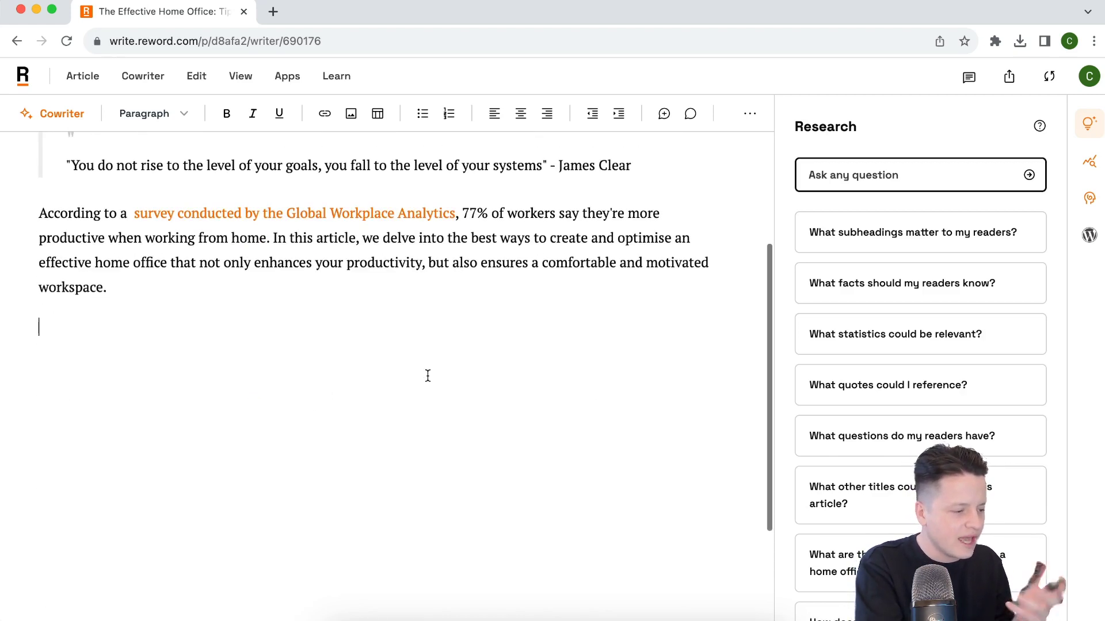
{"action": "left_click", "coordinate": [853, 246]}
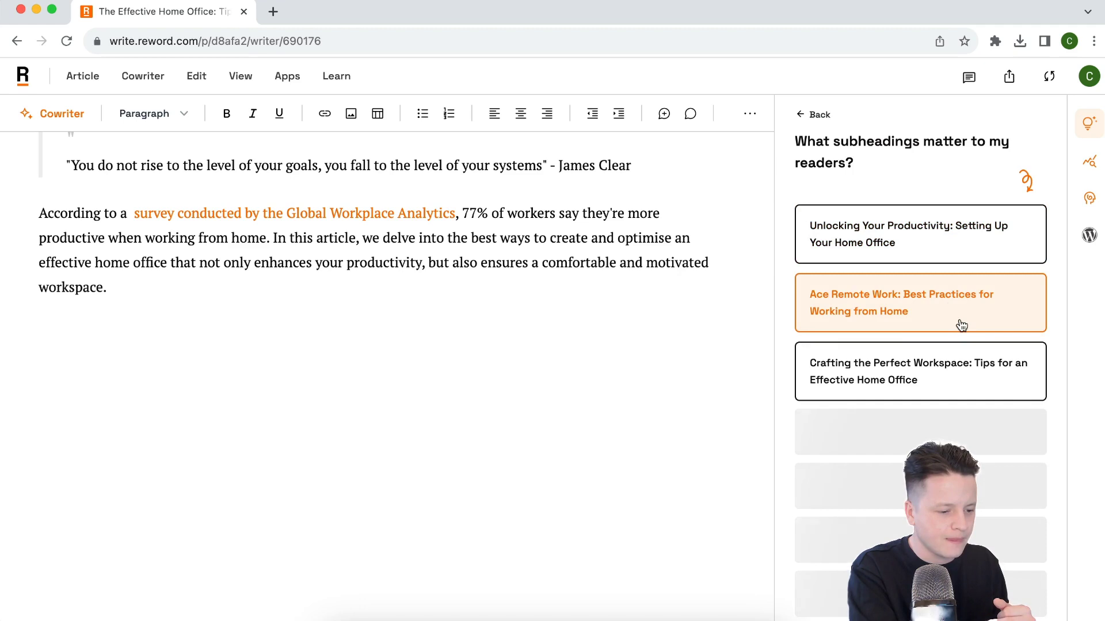
{"action": "left_click", "coordinate": [959, 325]}
{"action": "scroll", "coordinate": [383, 311], "scroll_direction": "down", "scroll_amount": 2}
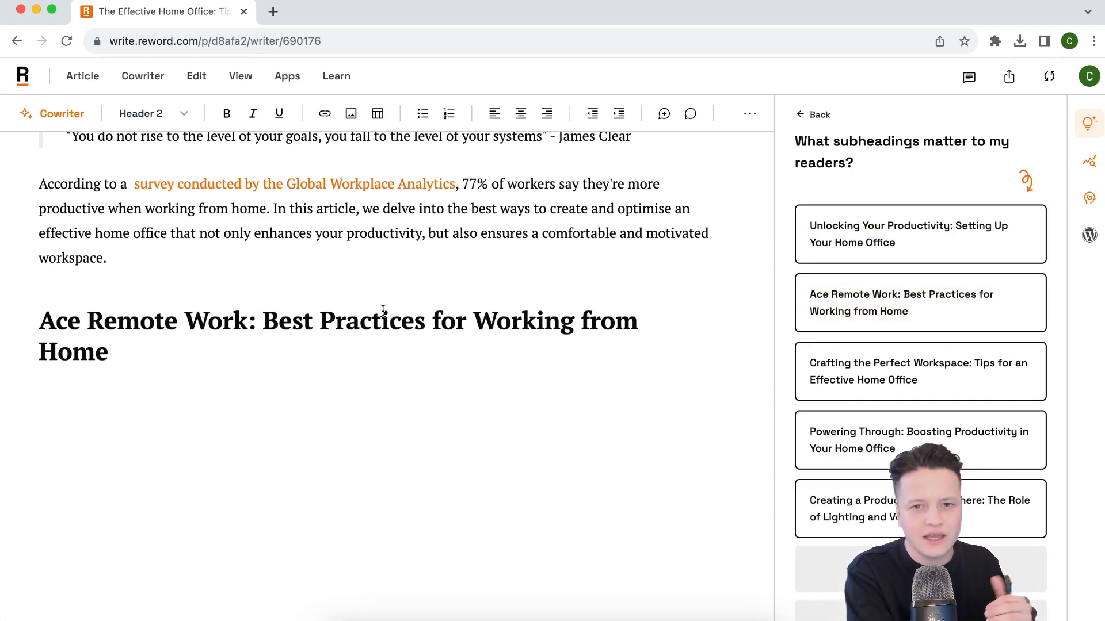
{"action": "scroll", "coordinate": [382, 310], "scroll_direction": "down", "scroll_amount": 1}
{"action": "key", "text": "Return"}
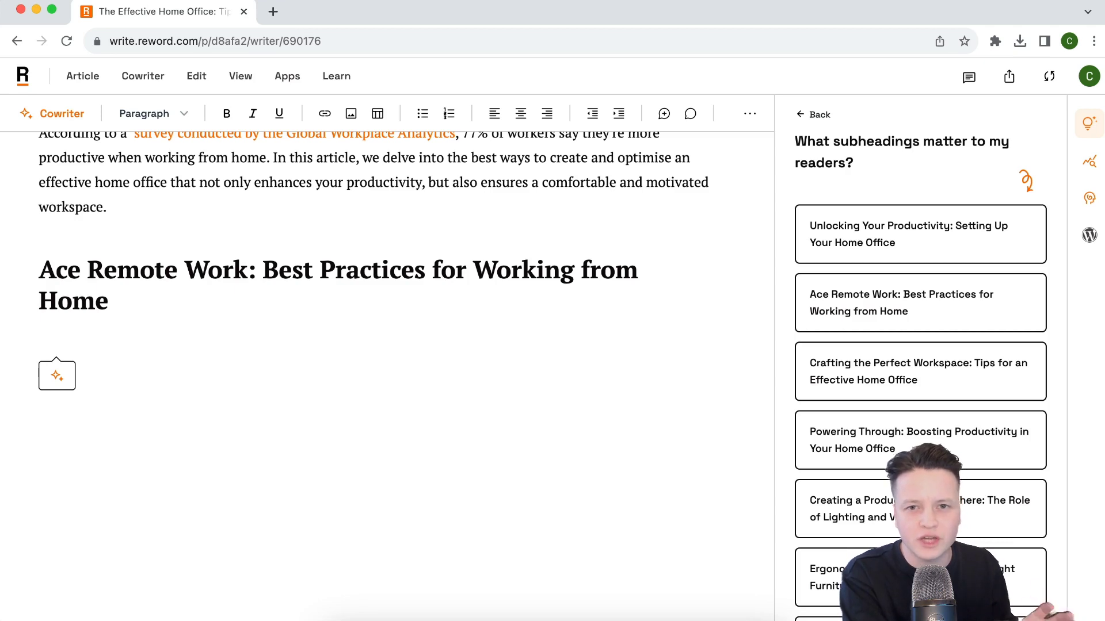
Have Cowriter continue writing the section under the Ace Remote Work subheading
{"action": "left_click", "coordinate": [57, 375]}
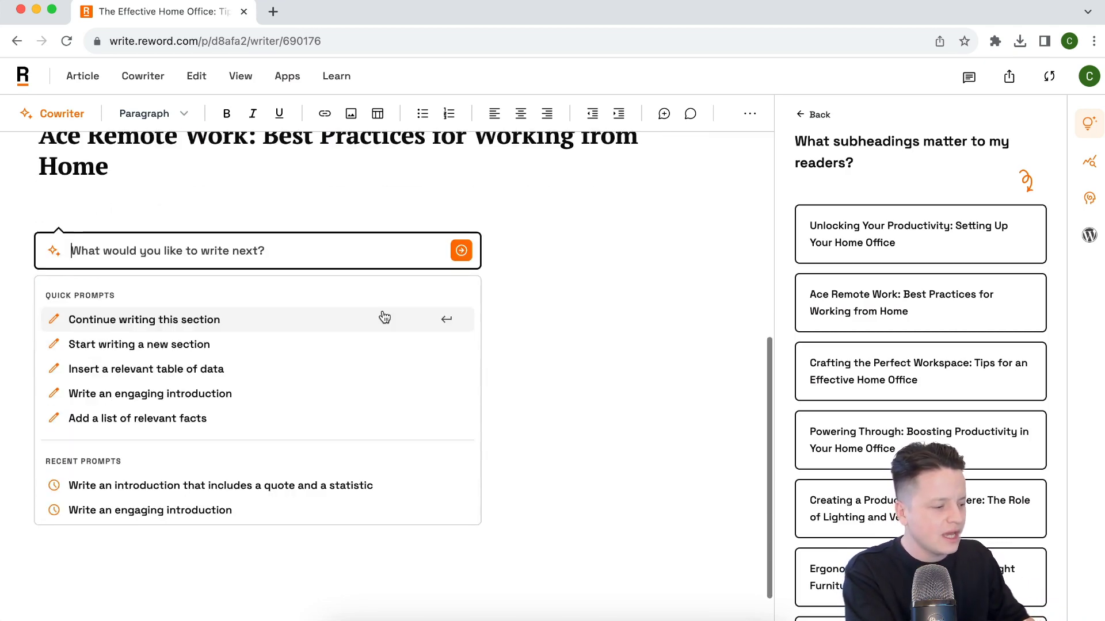
{"action": "key", "text": "Return"}
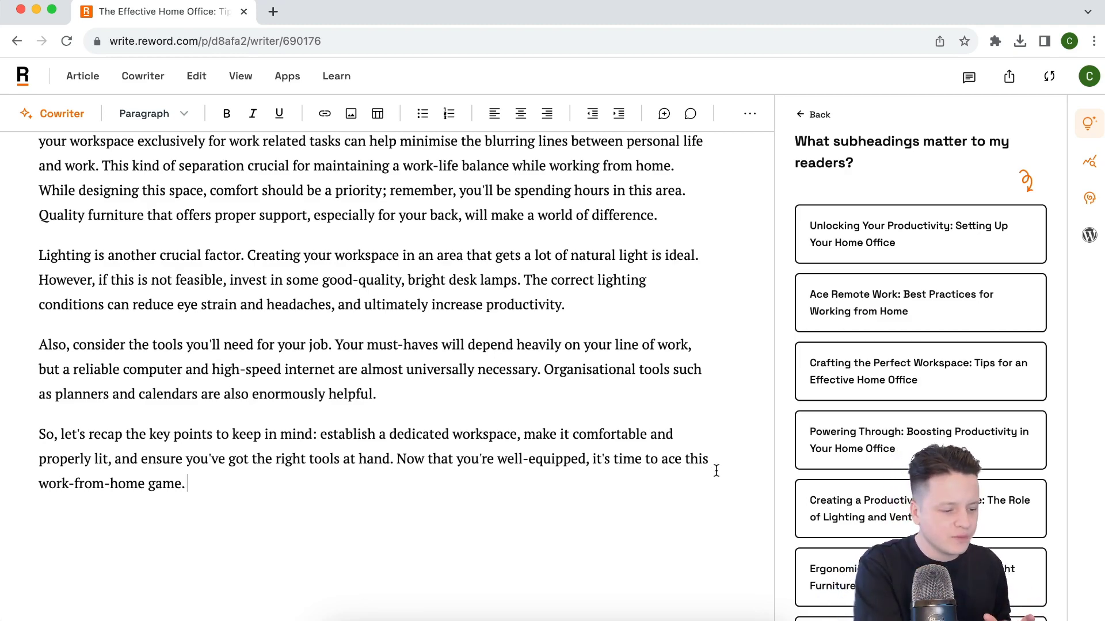
{"action": "scroll", "coordinate": [715, 459], "scroll_direction": "down", "scroll_amount": 2}
Select the section's paragraphs and ask Cowriter to 'Convert this into a series of bullet points'
{"action": "left_click_drag", "start_coordinate": [340, 380], "coordinate": [37, 543]}
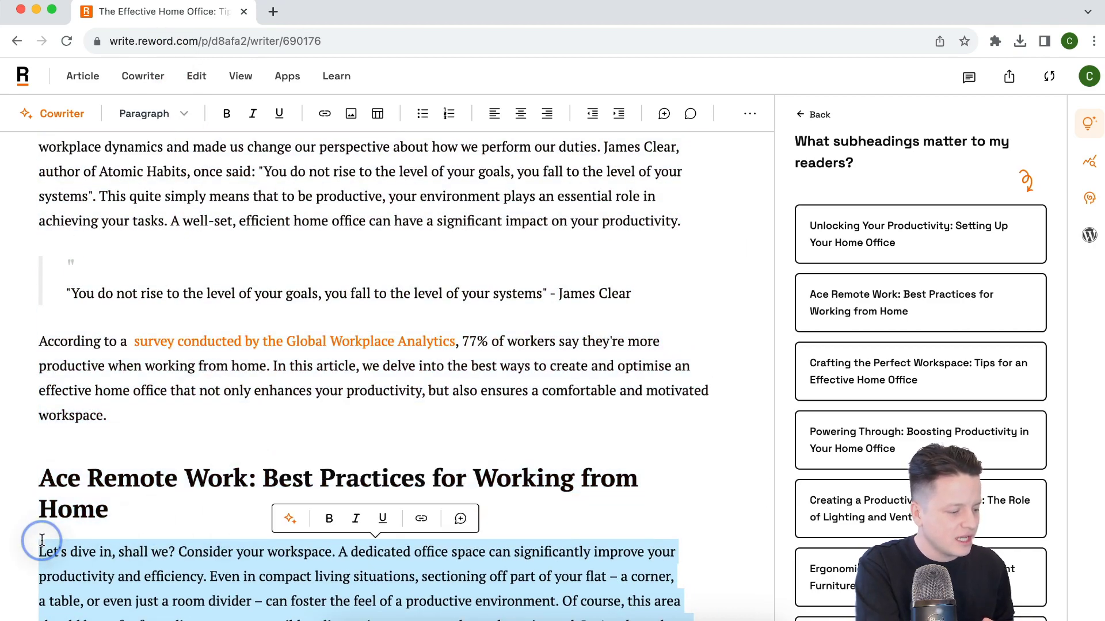
{"action": "scroll", "coordinate": [313, 335], "scroll_direction": "down", "scroll_amount": 4}
{"action": "left_click", "coordinate": [52, 114]}
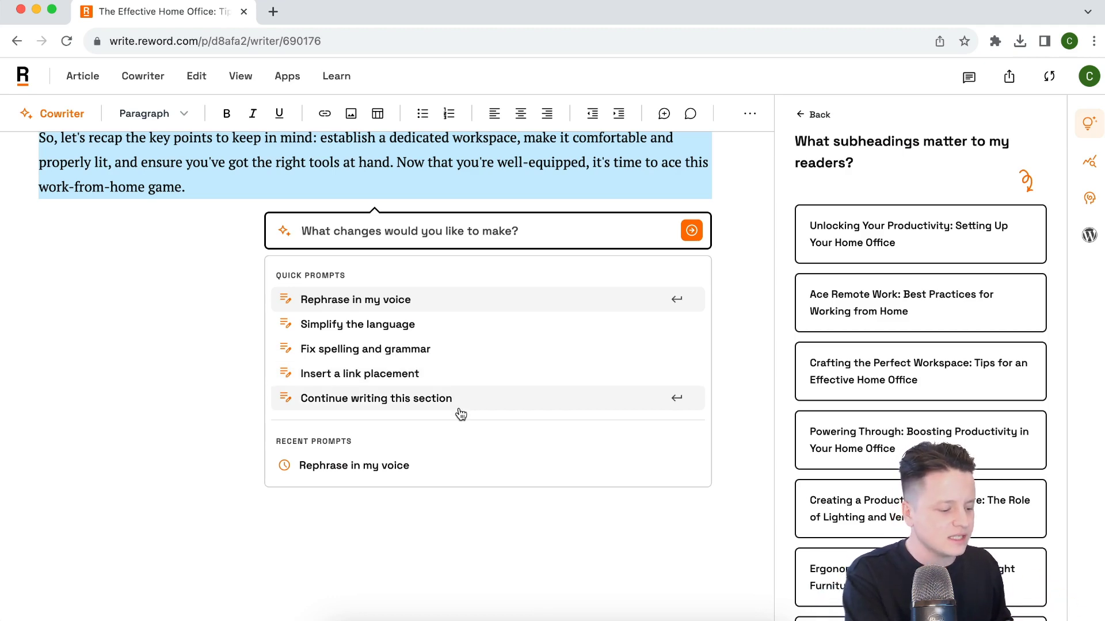
{"action": "type", "text": "Convert this into a series of bullet points"}
{"action": "key", "text": "Return"}
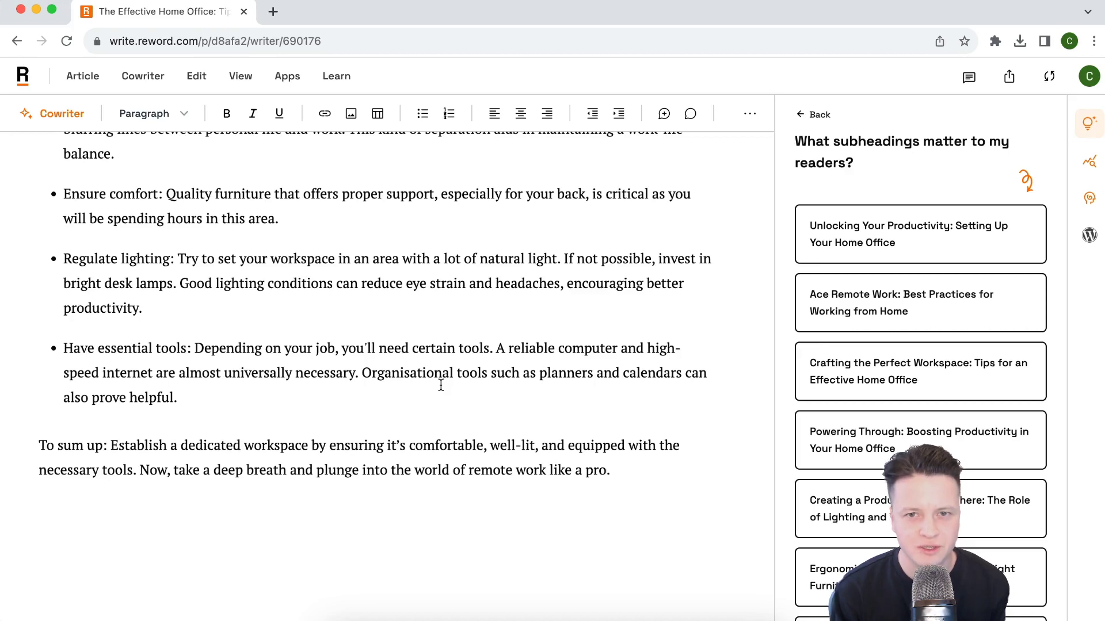
{"action": "scroll", "coordinate": [441, 385], "scroll_direction": "down", "scroll_amount": 3}
Add a Heading 2 reading 'Comparing the tips and tricks in a table' after the summary
{"action": "key", "text": "Return"}
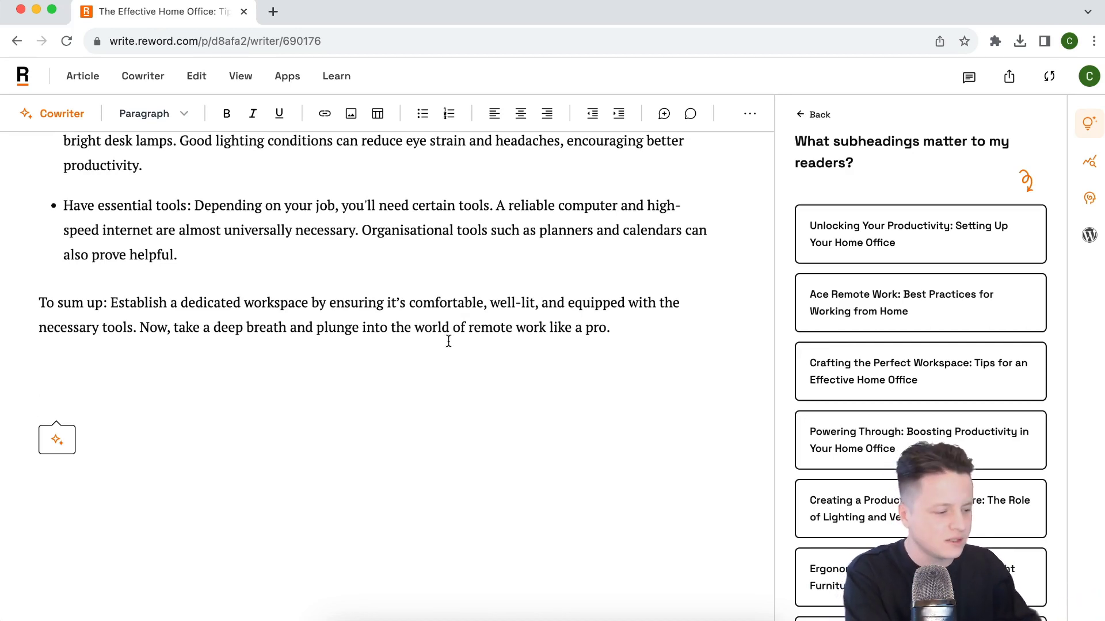
{"action": "key", "text": "Return"}
{"action": "type", "text": "/he"}
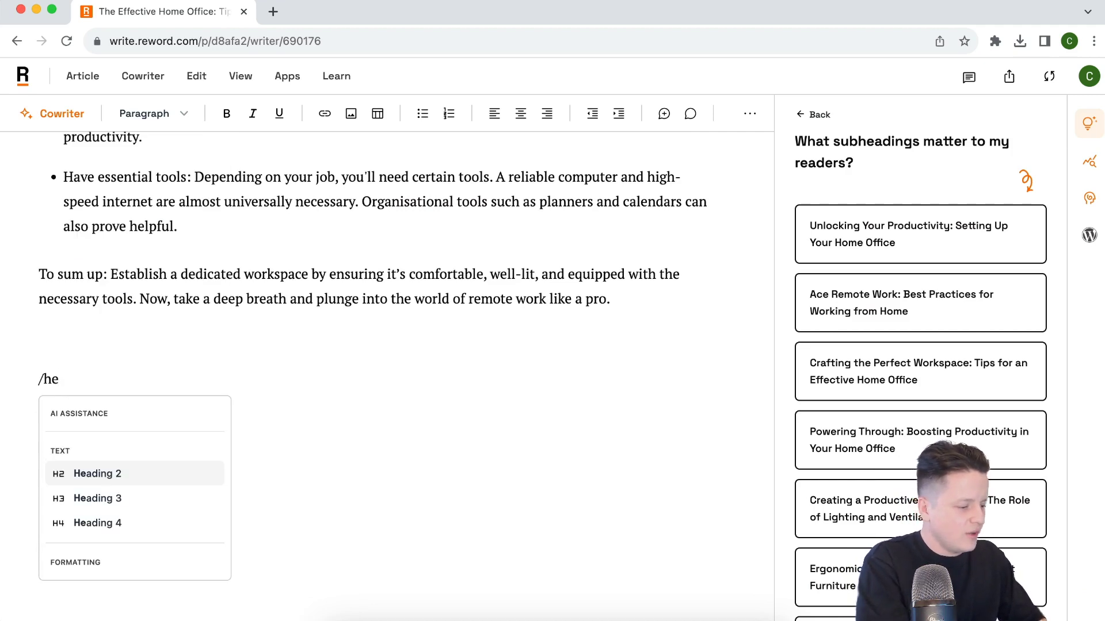
{"action": "key", "text": "Return"}
{"action": "type", "text": "Comparing the tips and trick"}
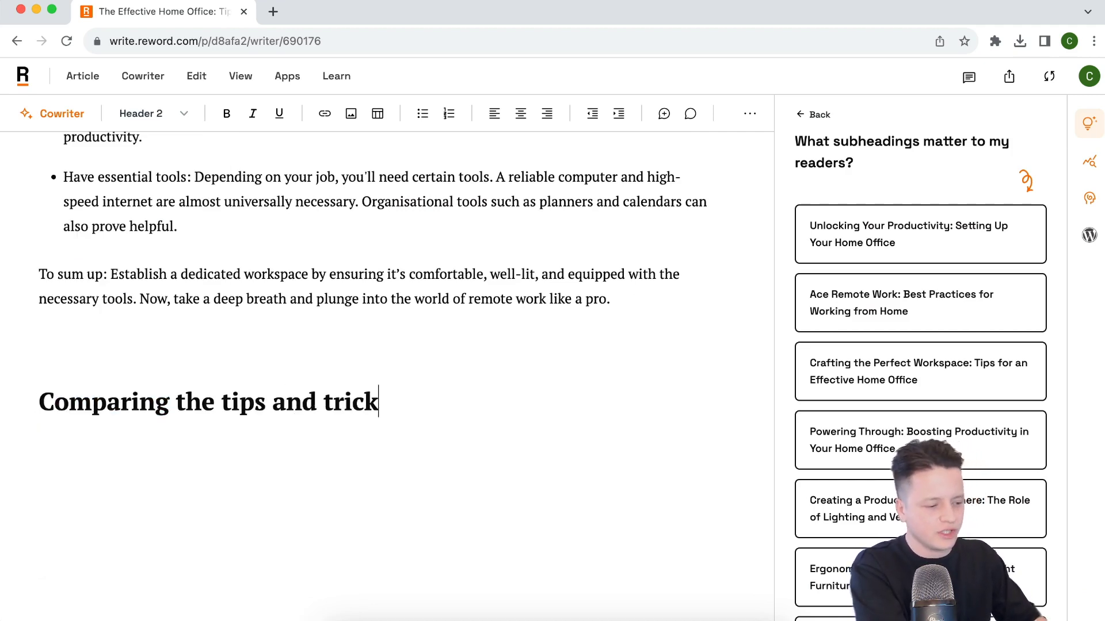
{"action": "type", "text": "s in a table"}
{"action": "key", "text": "Return"}
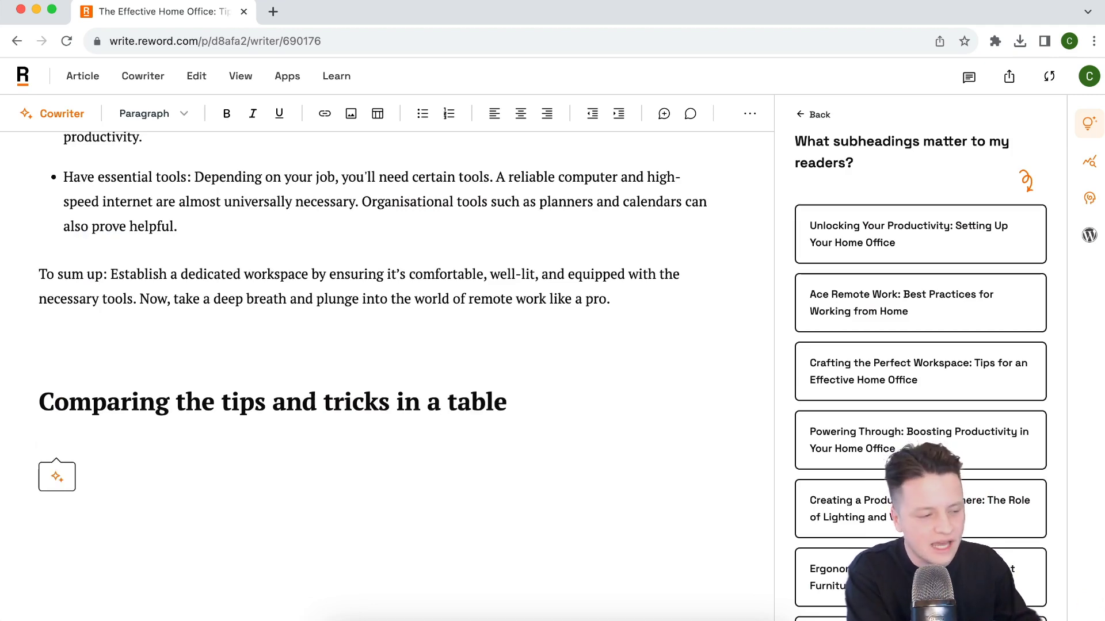
Have Cowriter insert a relevant table of tips and their benefits below the heading
{"action": "scroll", "coordinate": [387, 374], "scroll_direction": "down", "scroll_amount": 2}
{"action": "key", "text": "space"}
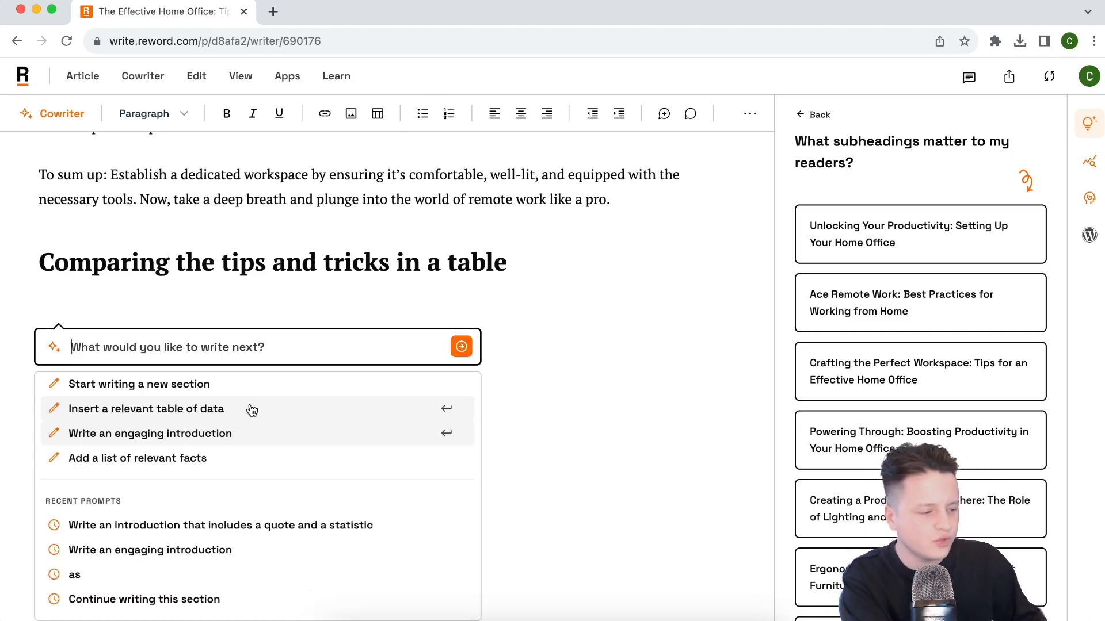
{"action": "left_click", "coordinate": [199, 419]}
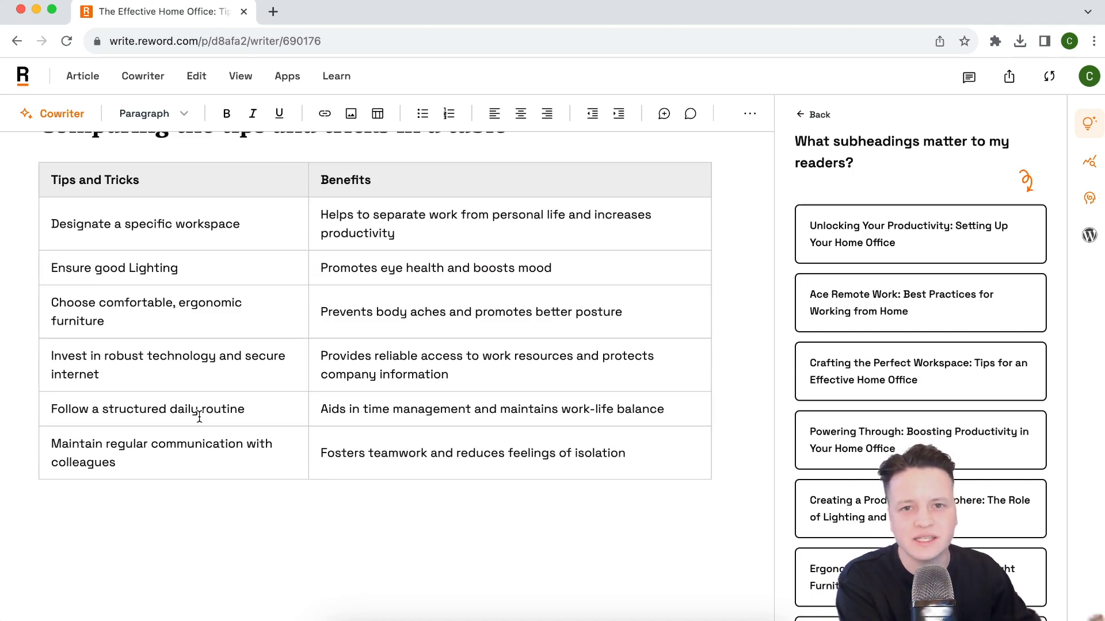
Select the table heading and ask Cowriter to 'Make this title more engaging'
{"action": "scroll", "coordinate": [199, 416], "scroll_direction": "up", "scroll_amount": 2}
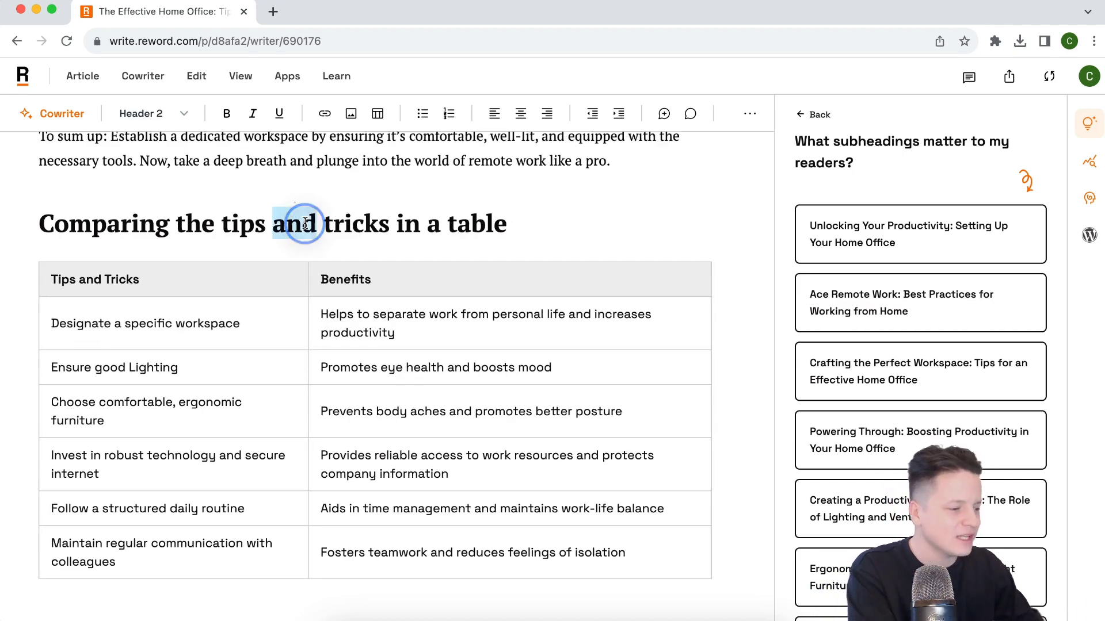
{"action": "triple_click", "coordinate": [296, 222]}
{"action": "left_click", "coordinate": [183, 182]}
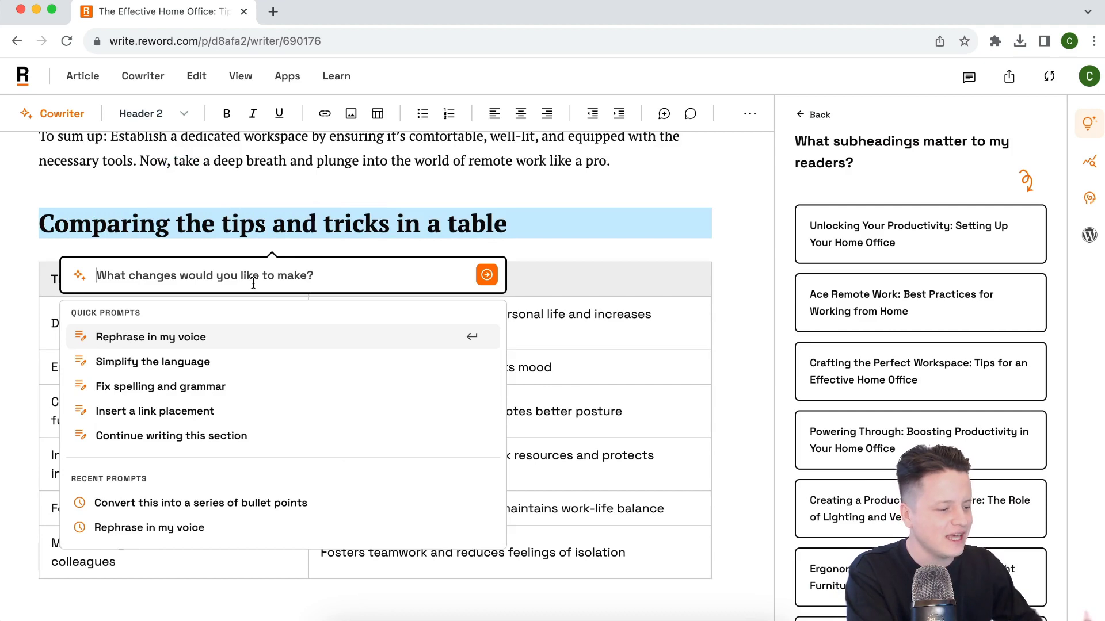
{"action": "type", "text": "Make this "}
{"action": "type", "text": "title more engaging"}
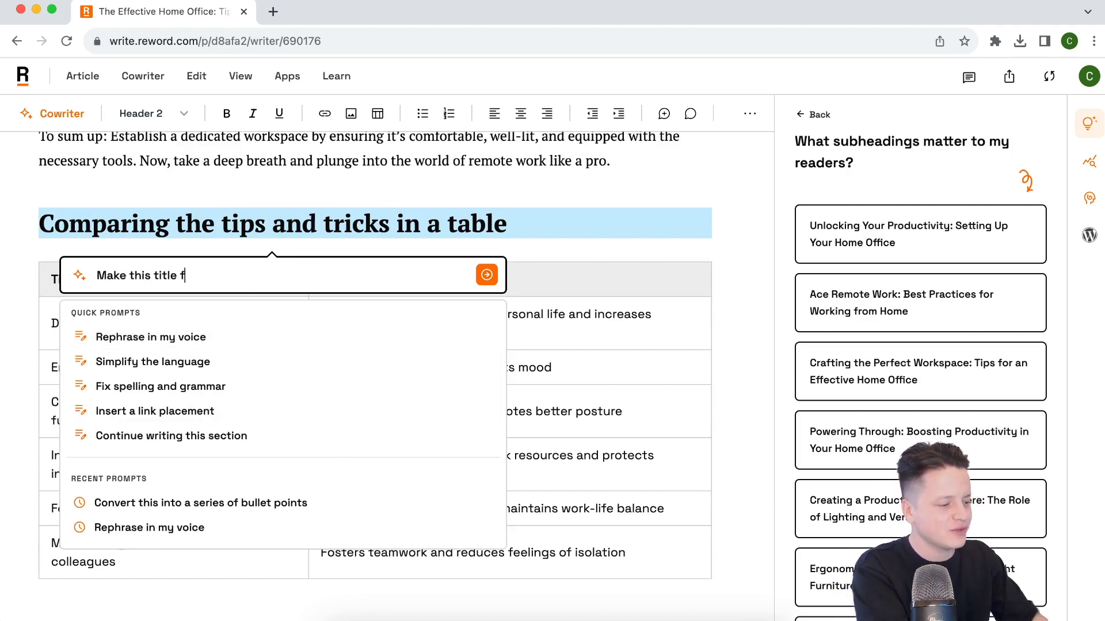
{"action": "key", "text": "Return"}
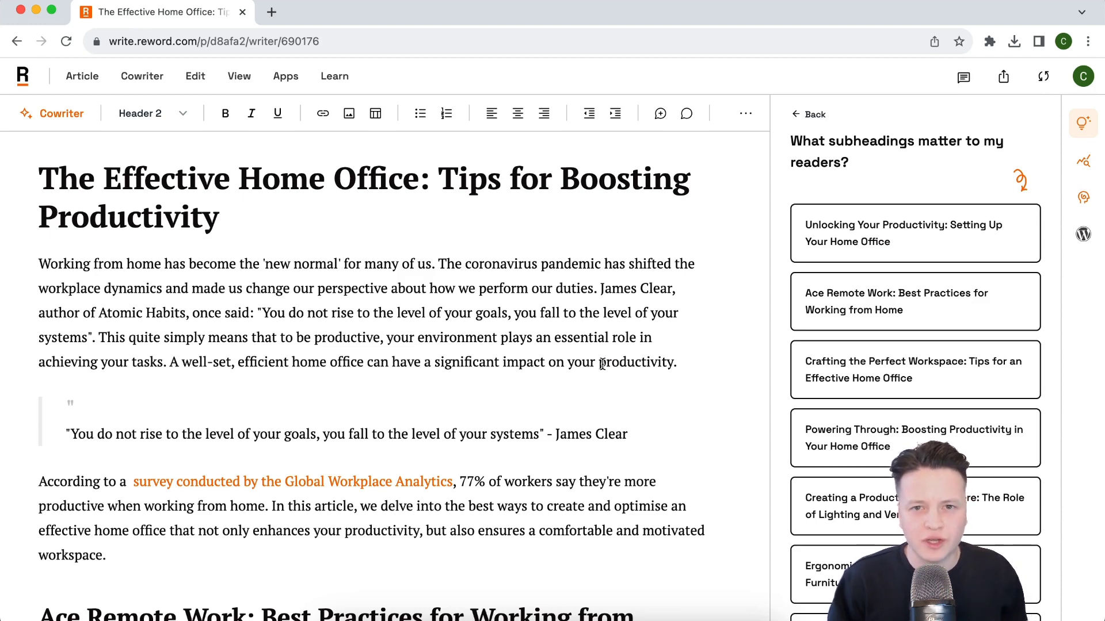
Review Cowriter's Voice, Language and Preferences submenus: three saved voices, English (GB), internal linking on
{"action": "left_click", "coordinate": [152, 78]}
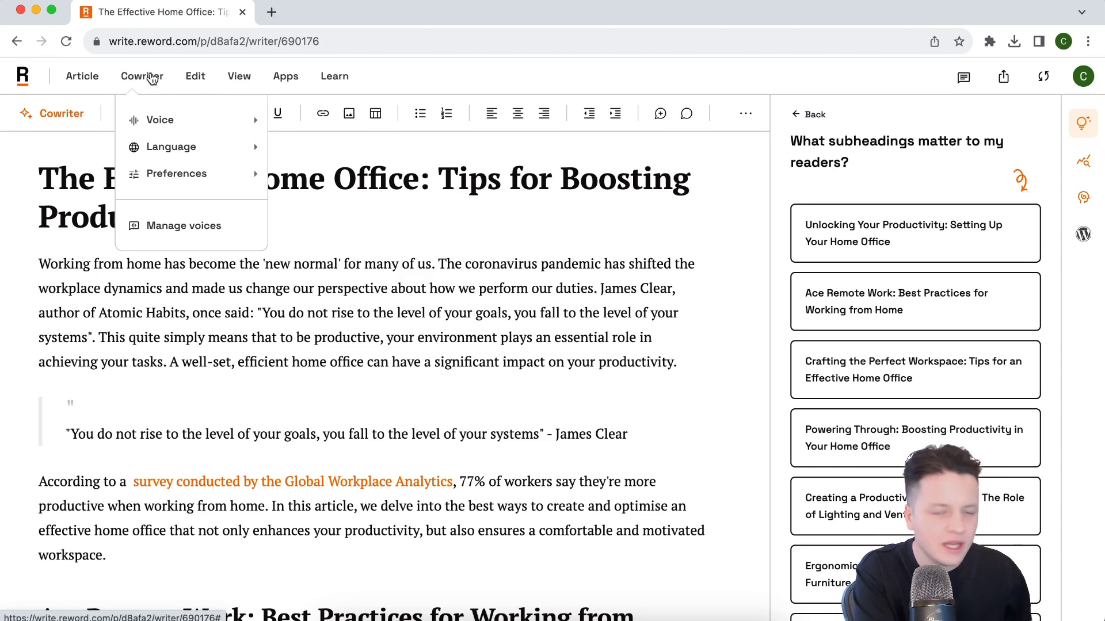
{"action": "mouse_move", "coordinate": [166, 114]}
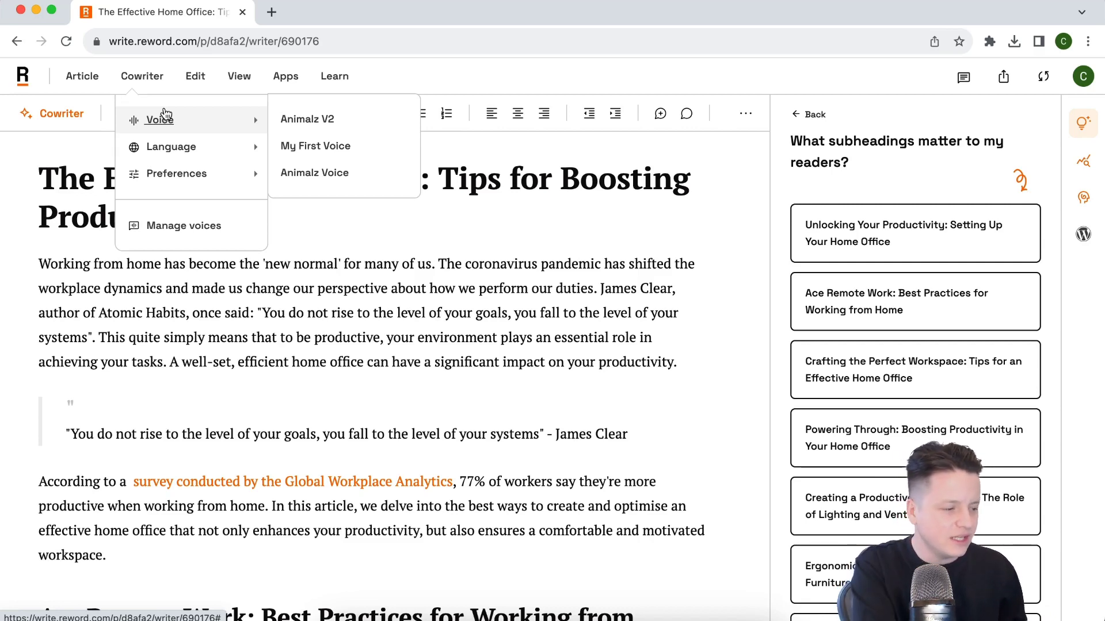
{"action": "mouse_move", "coordinate": [242, 151]}
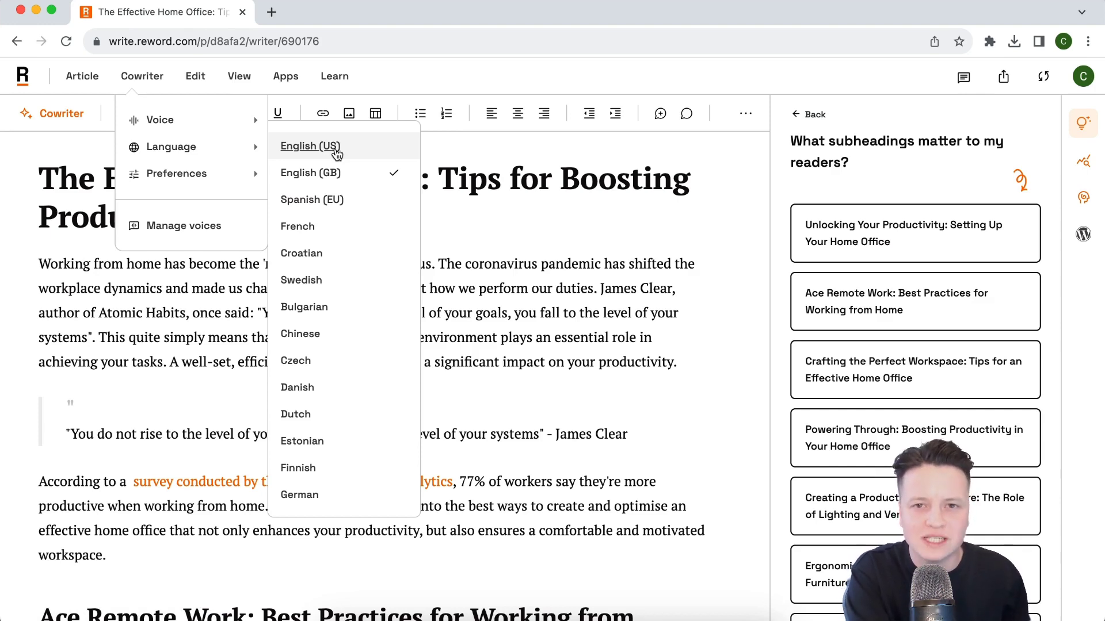
{"action": "mouse_move", "coordinate": [241, 175]}
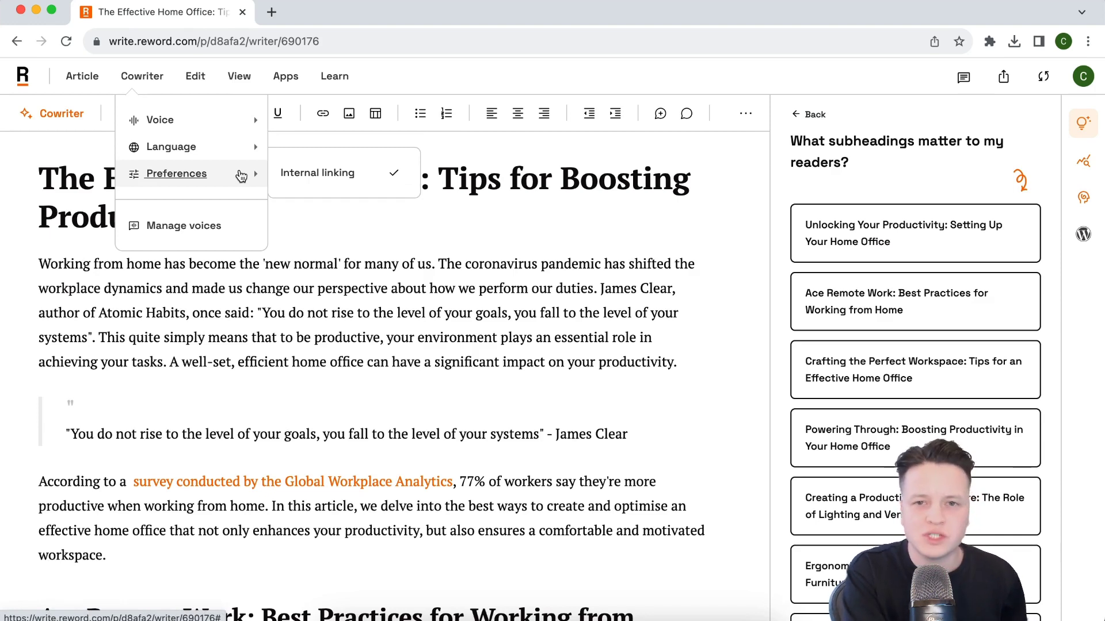